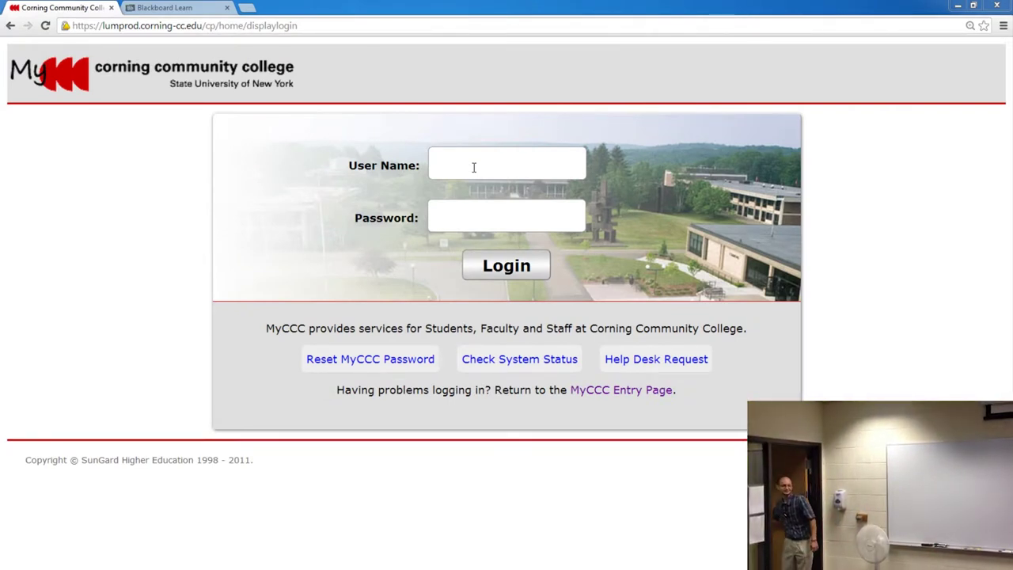
# Enter the student's user name in the MyCCC login form and move to the password field.
pyautogui.click(473, 167)
pyautogui.write('nandr')
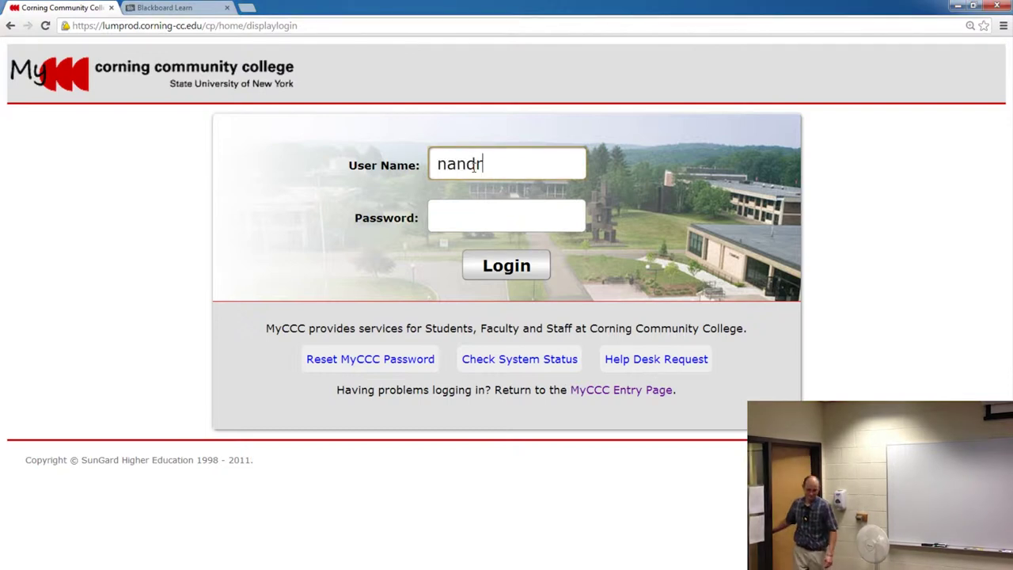
pyautogui.write('e')
pyautogui.press('Tab')
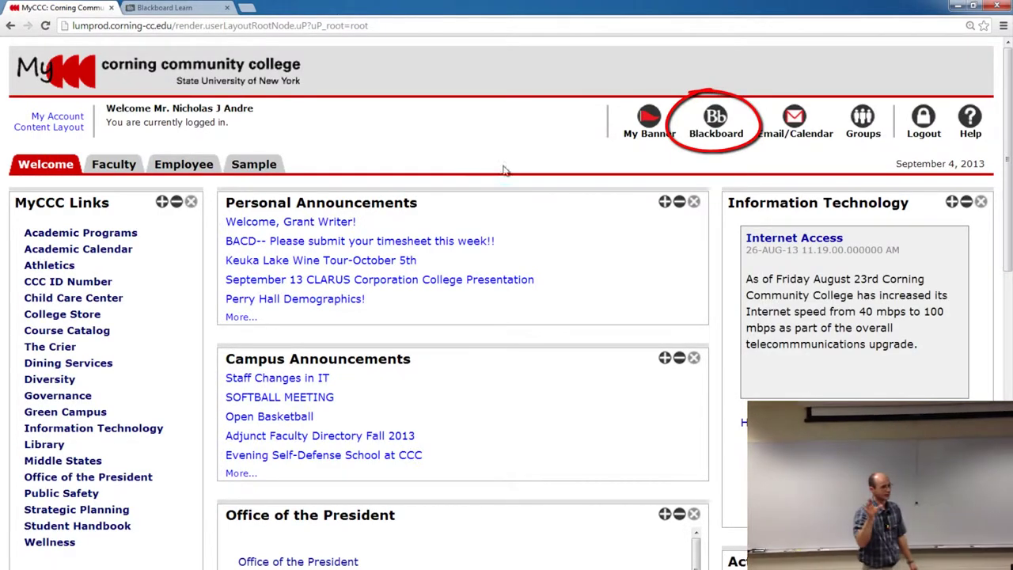
# Go to Blackboard Learn using the Blackboard icon in the MyCCC portal.
pyautogui.click(716, 127)
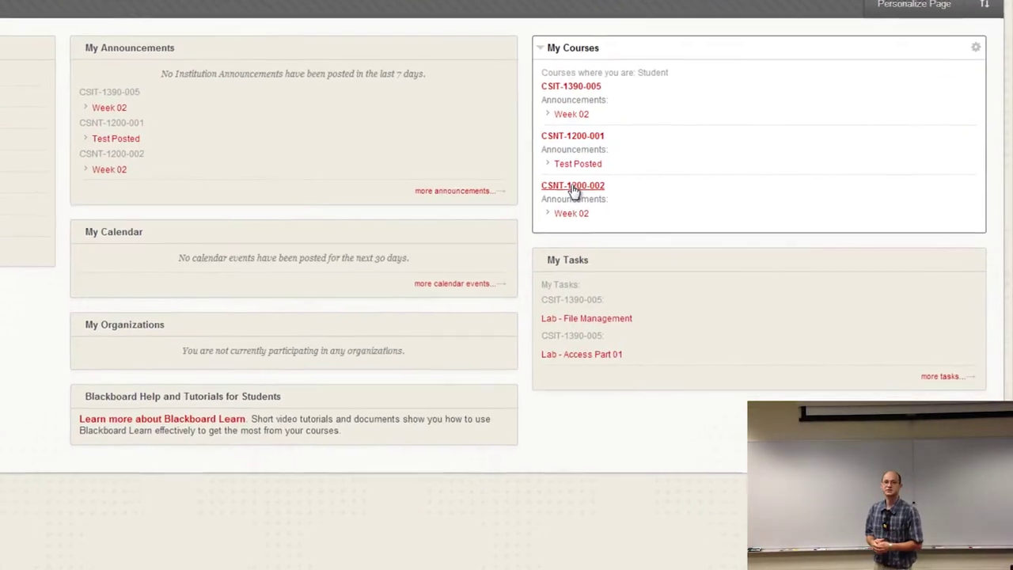
# Open the CSNT-1200-002 course from the My Courses list.
pyautogui.click(548, 166)
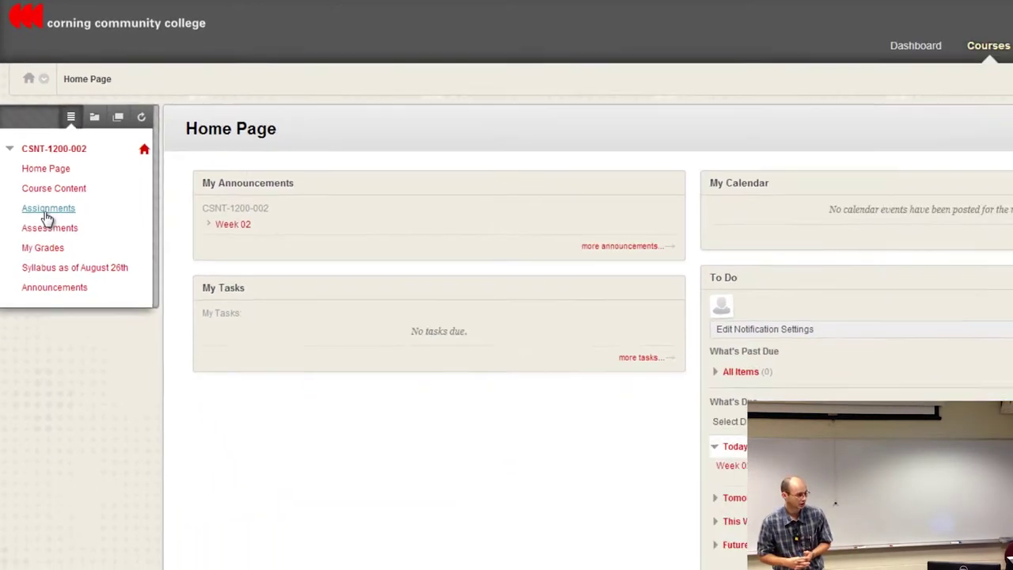
# Show the course's Assignments page from the left course menu.
pyautogui.click(71, 335)
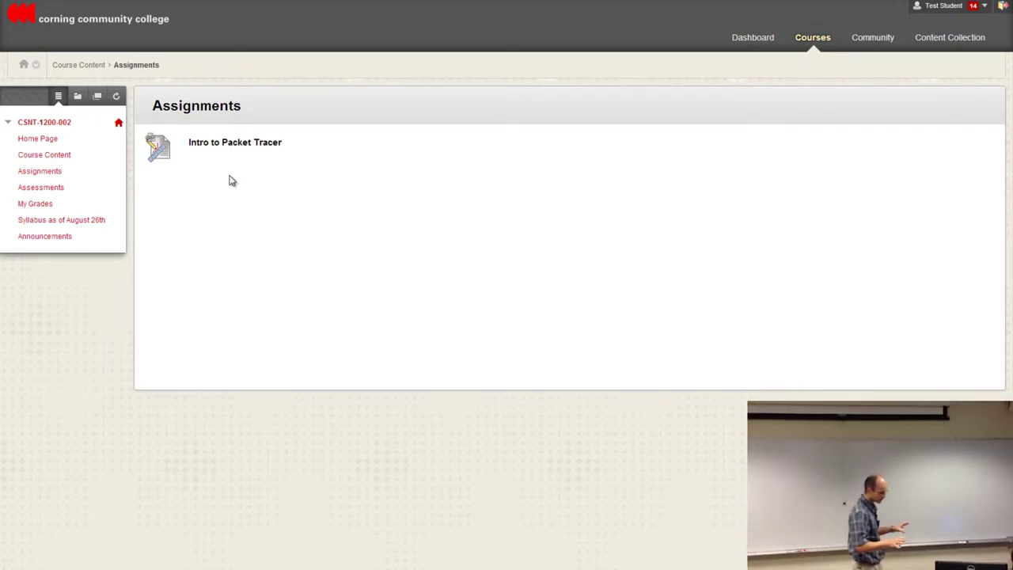
# Open the Intro to Packet Tracer assignment's Upload Assignment page.
pyautogui.click(234, 147)
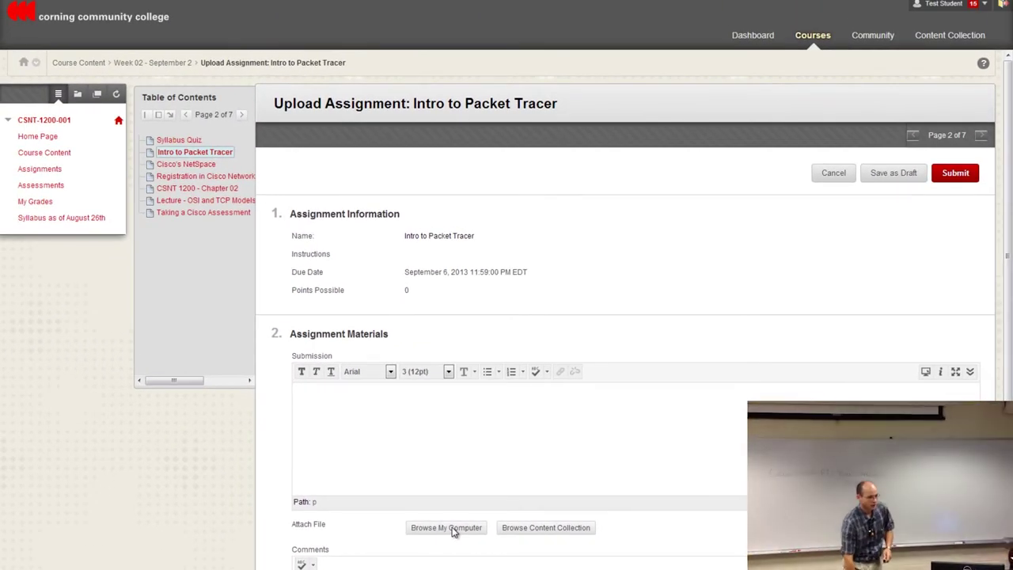
# Attach Koala.jpg from Pictures > Sample Pictures through Browse My Computer.
pyautogui.click(447, 528)
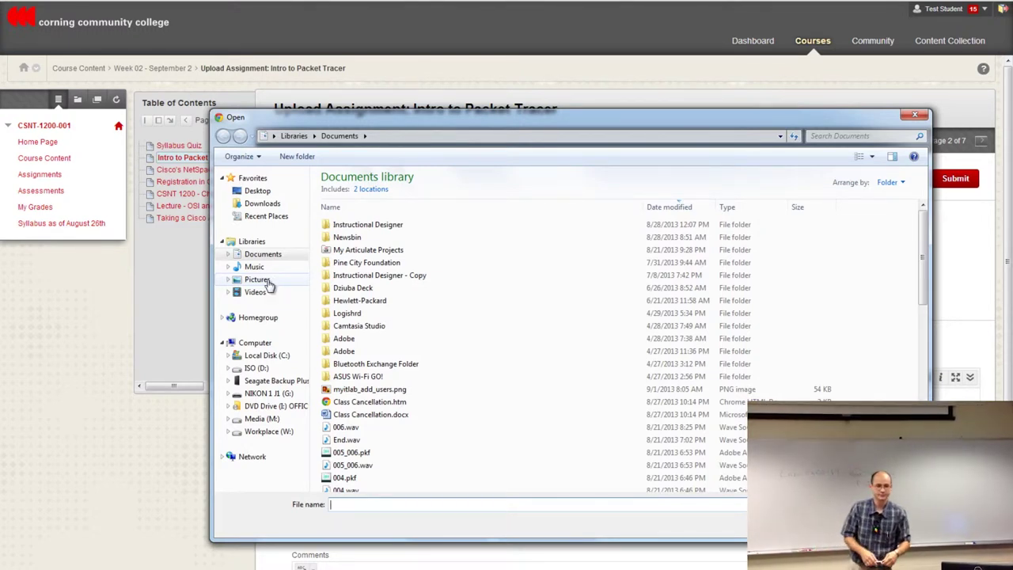
pyautogui.click(257, 279)
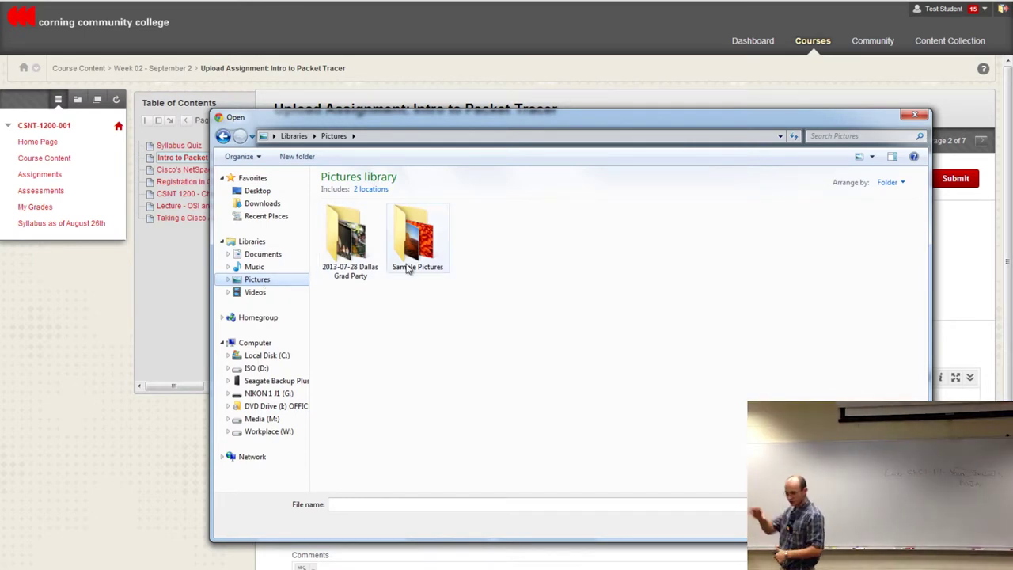
pyautogui.moveTo(411, 265)
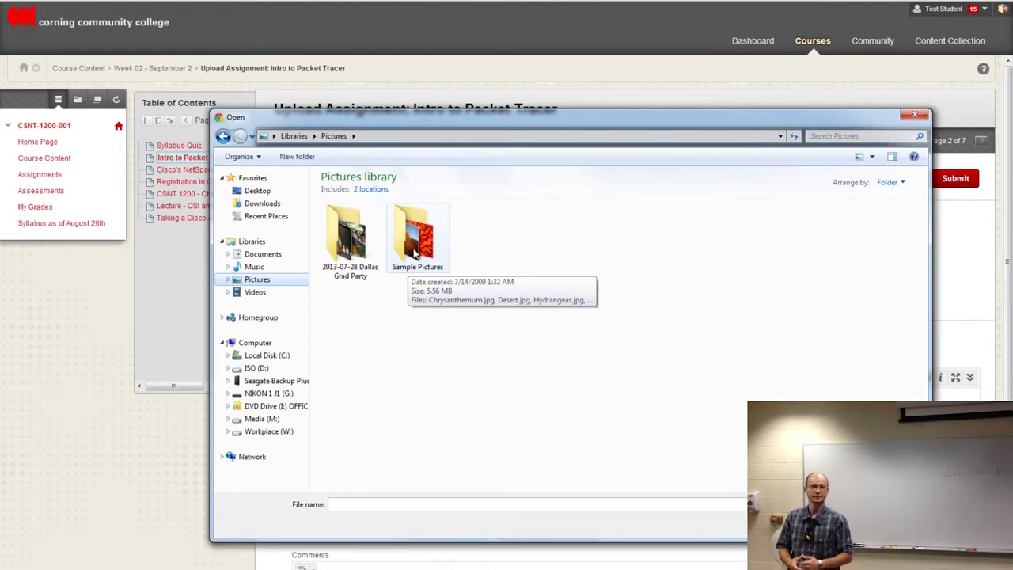
pyautogui.doubleClick(413, 253)
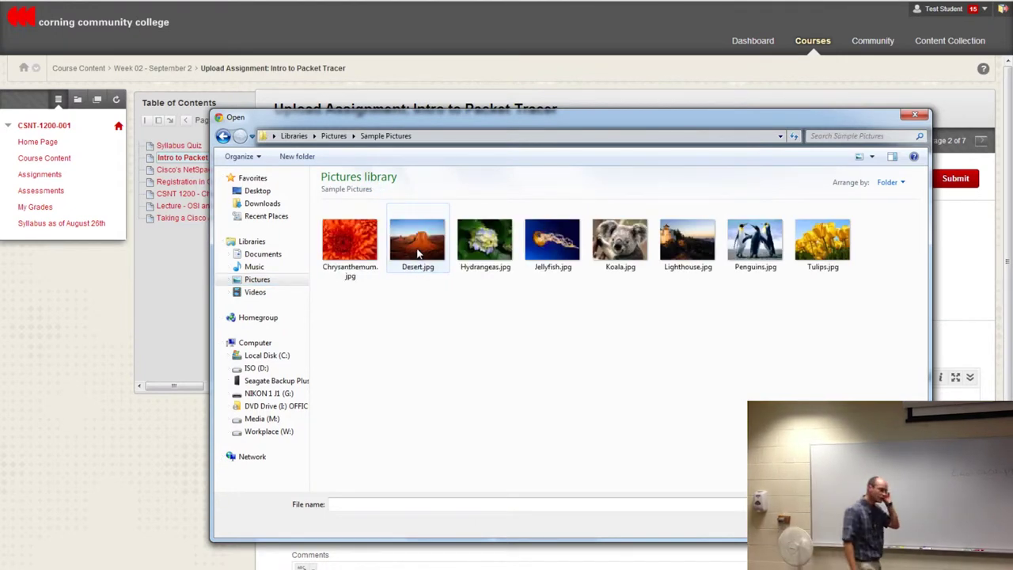
pyautogui.click(621, 252)
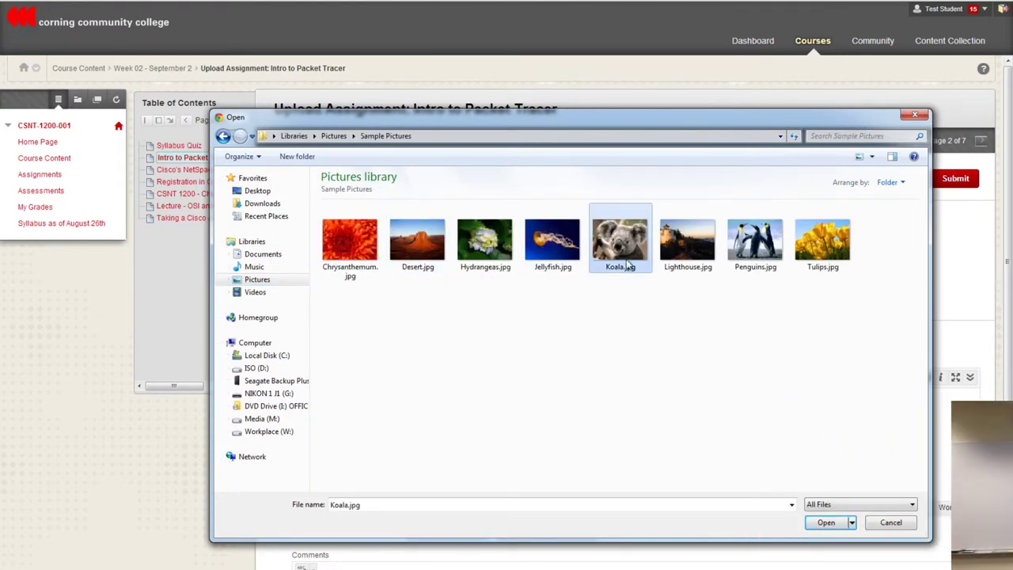
pyautogui.click(825, 523)
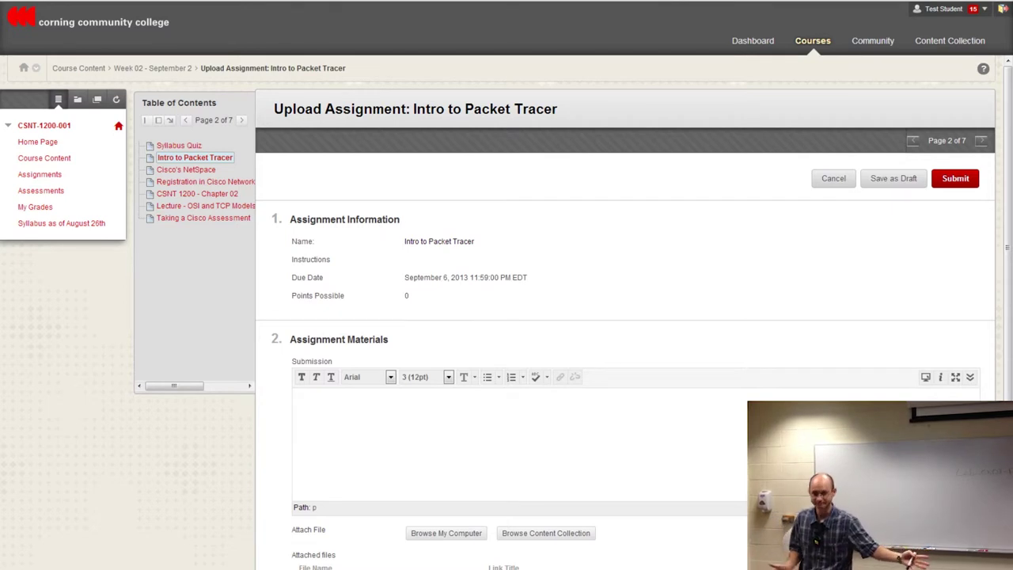
# Write the comment 'Picture of my pet Koala! I am not sure what to submit. There was something wrong with step number 5.'.
pyautogui.scroll(-4, 625, 317)
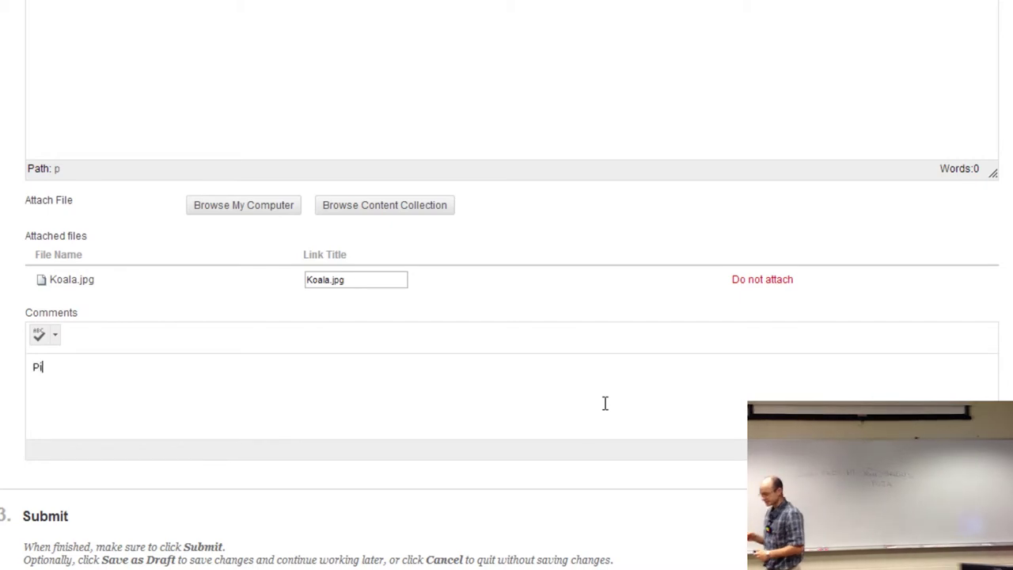
pyautogui.write('cture of ')
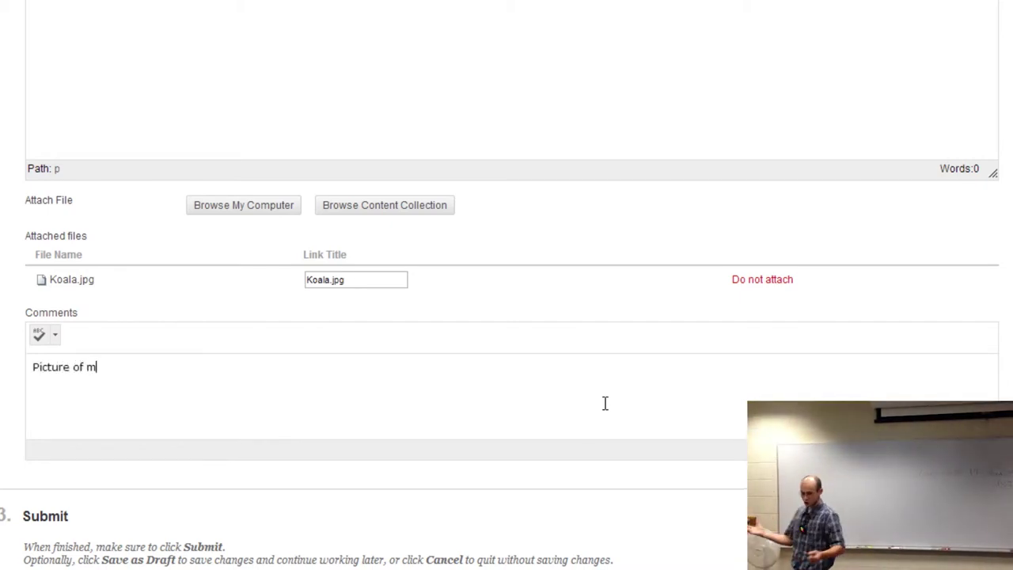
pyautogui.write('my pet')
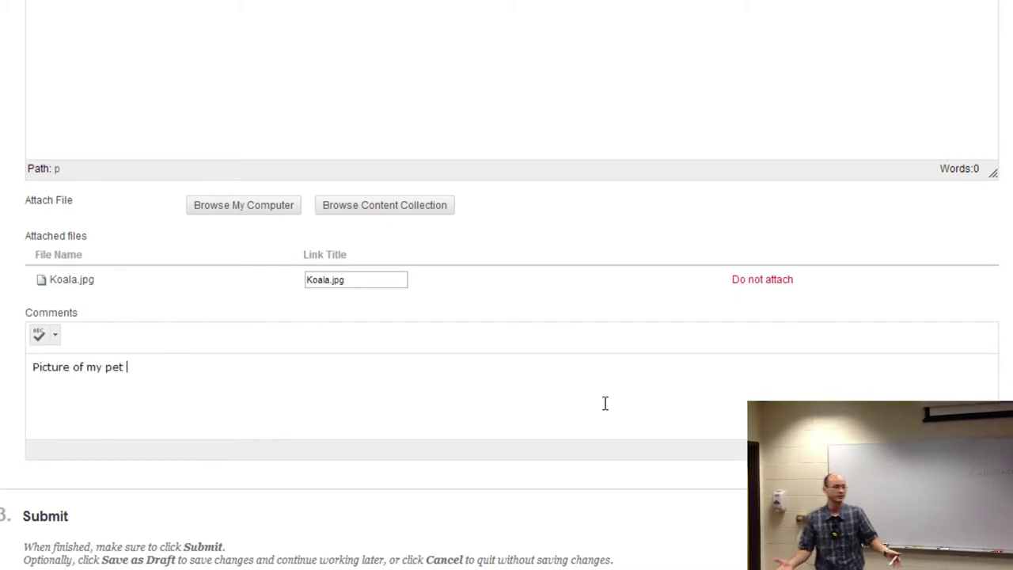
pyautogui.write('Koala')
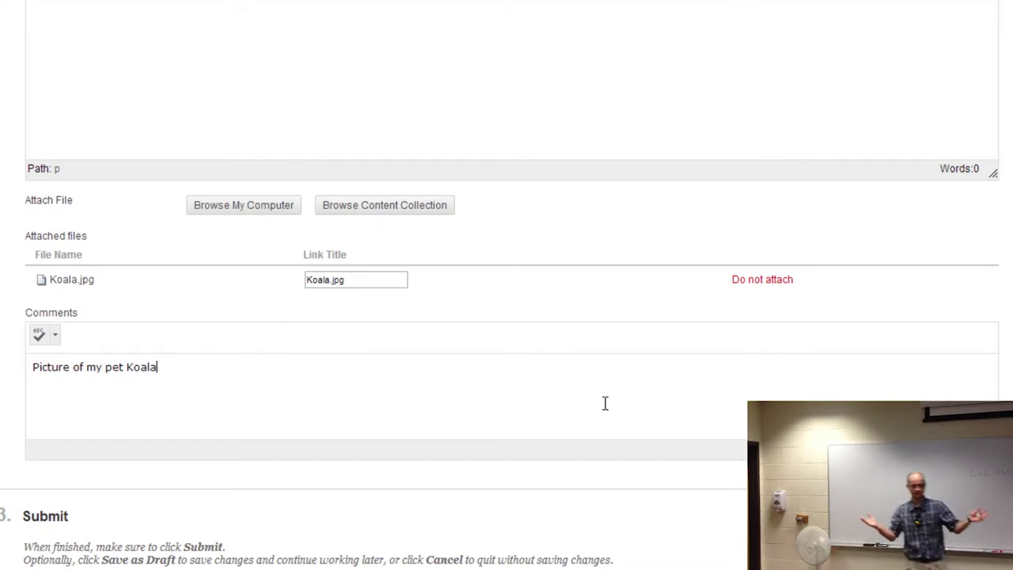
pyautogui.write('!')
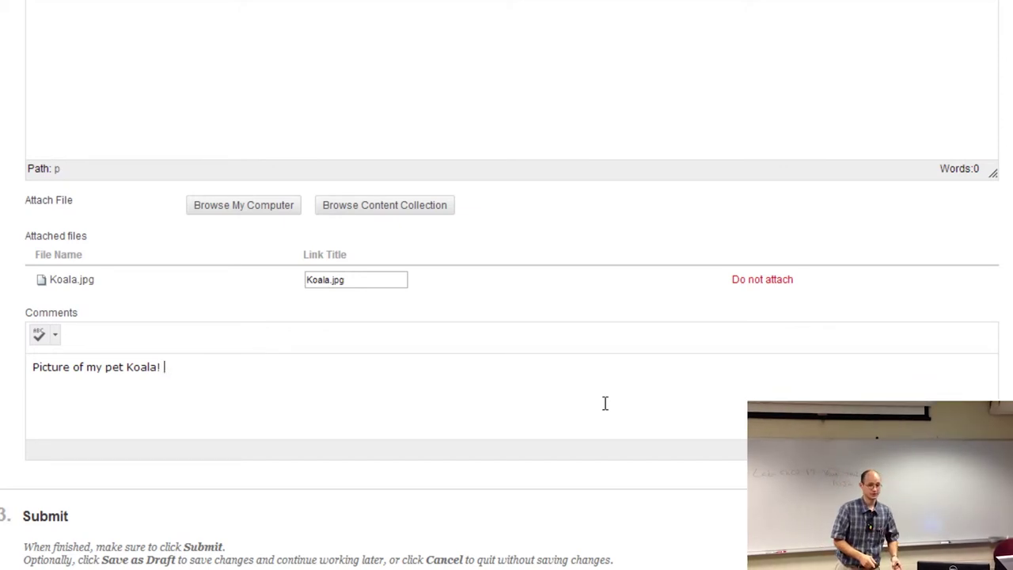
pyautogui.write('I ')
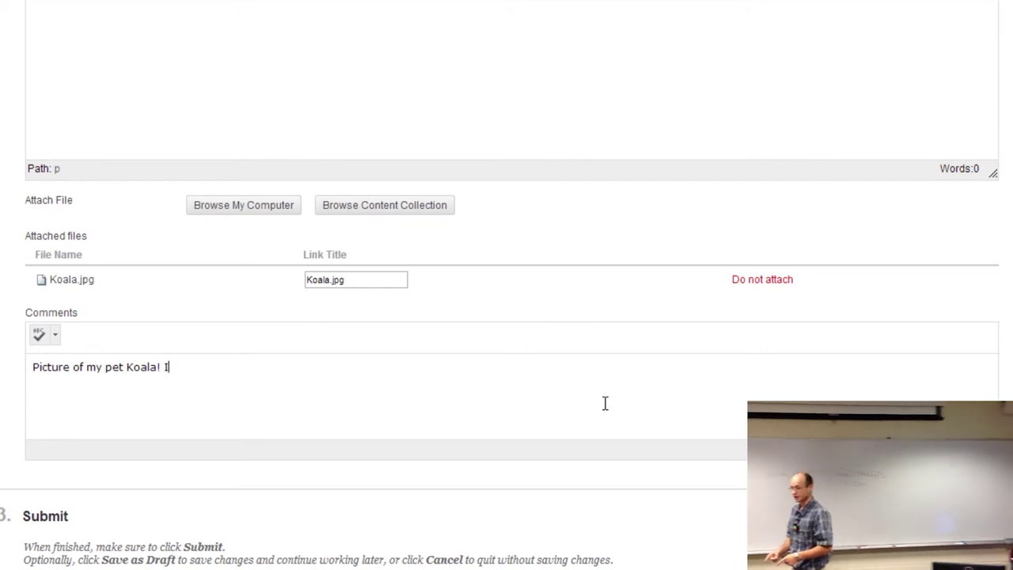
pyautogui.write('am n')
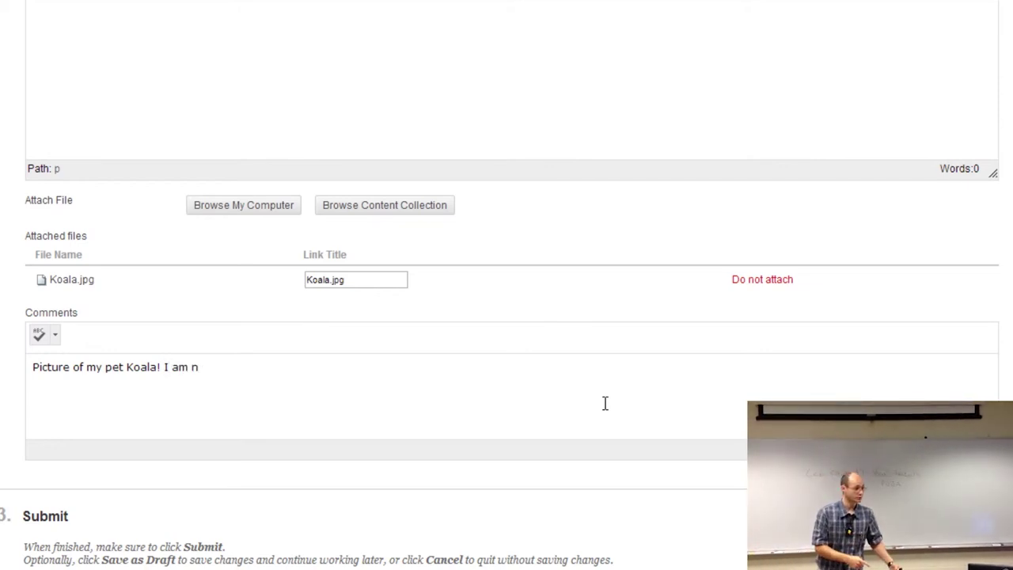
pyautogui.write('ot sure ')
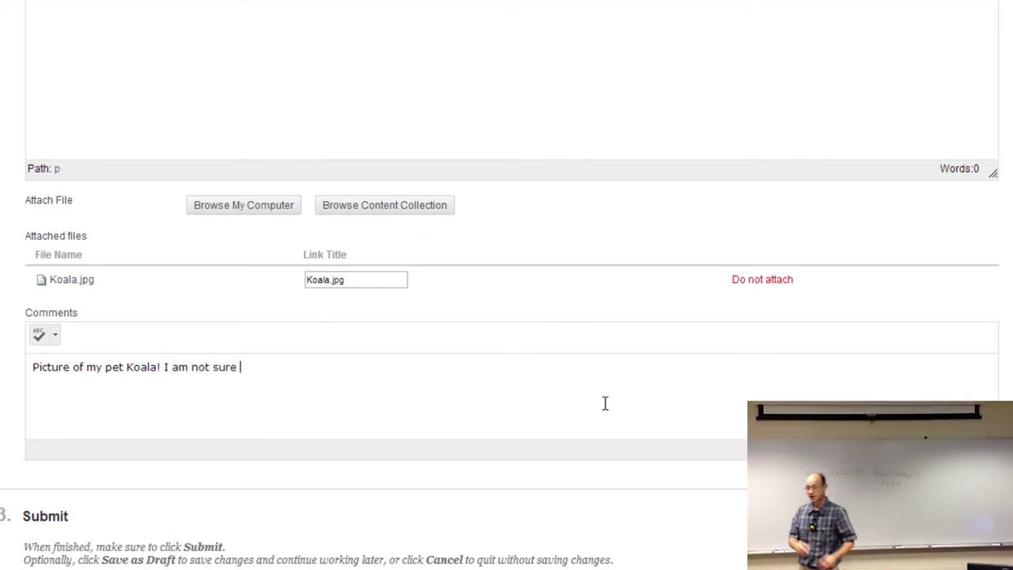
pyautogui.write('what to ')
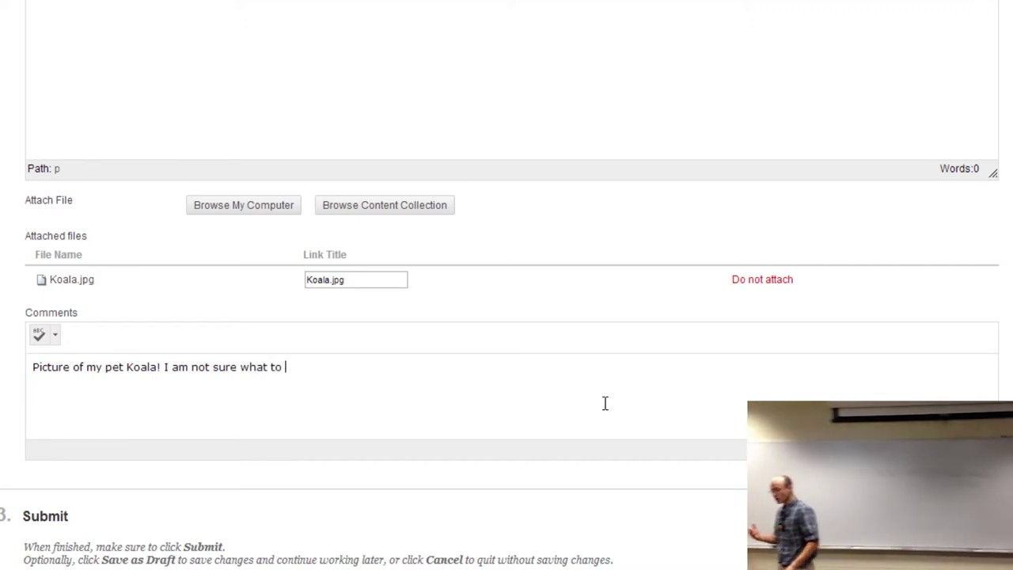
pyautogui.write('submit')
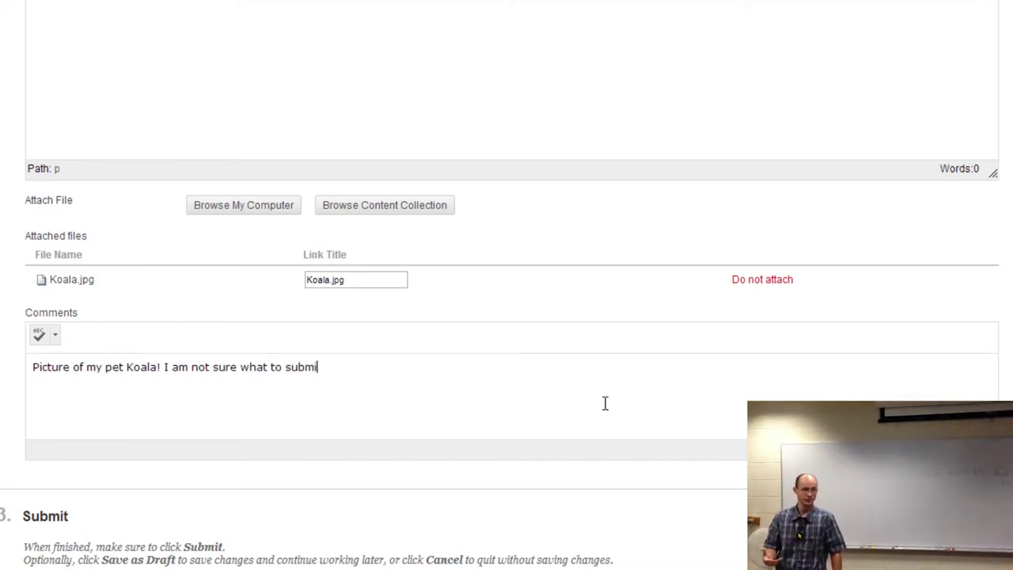
pyautogui.write('.')
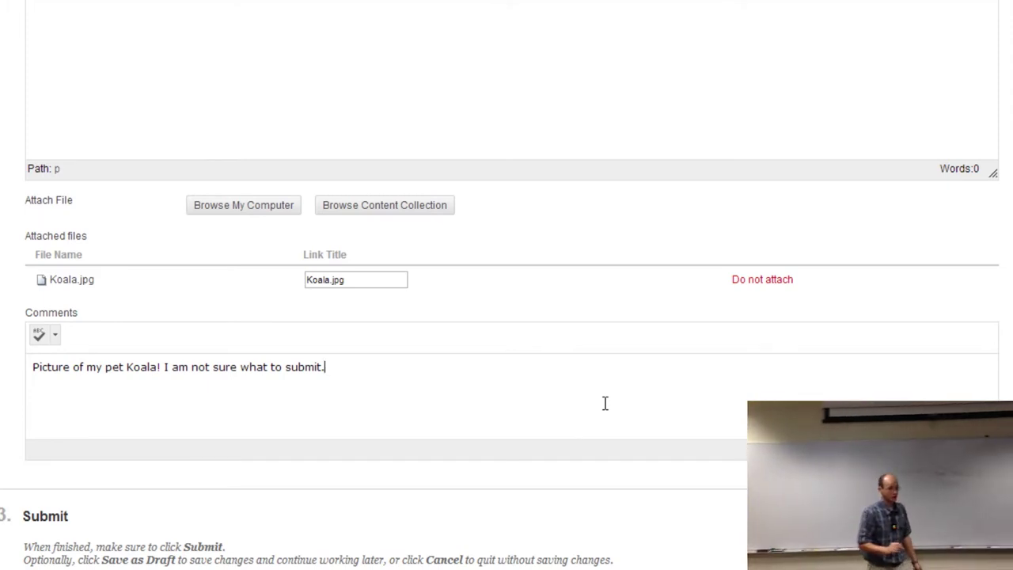
pyautogui.write('W')
pyautogui.press('BackSpace')
pyautogui.press('BackSpace')
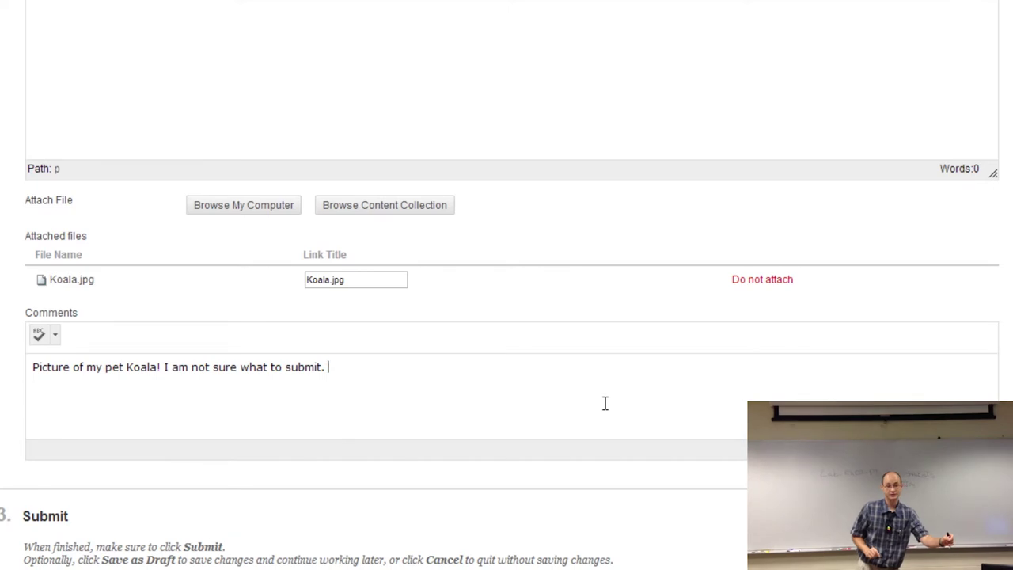
pyautogui.write('There was')
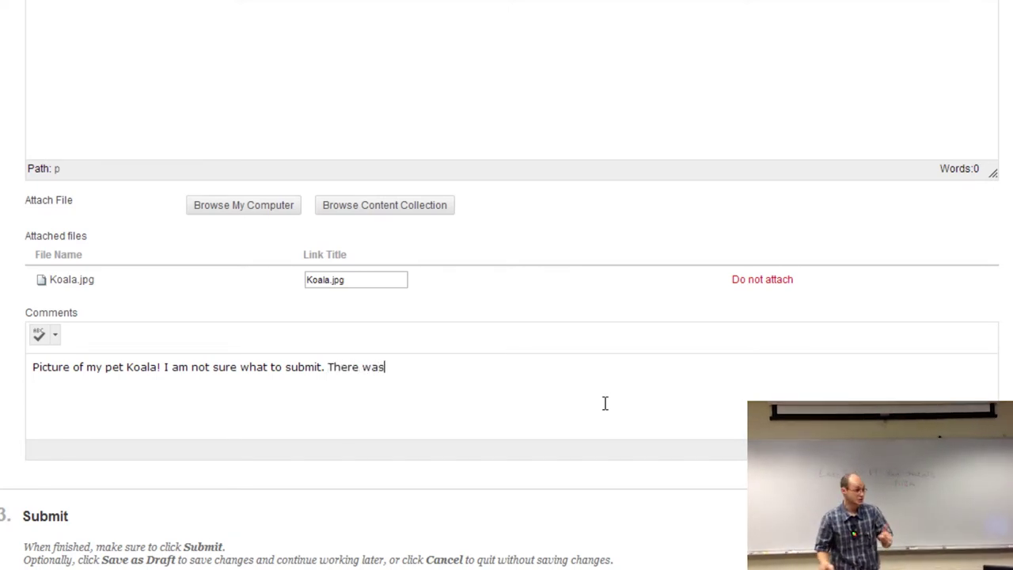
pyautogui.write(' something w')
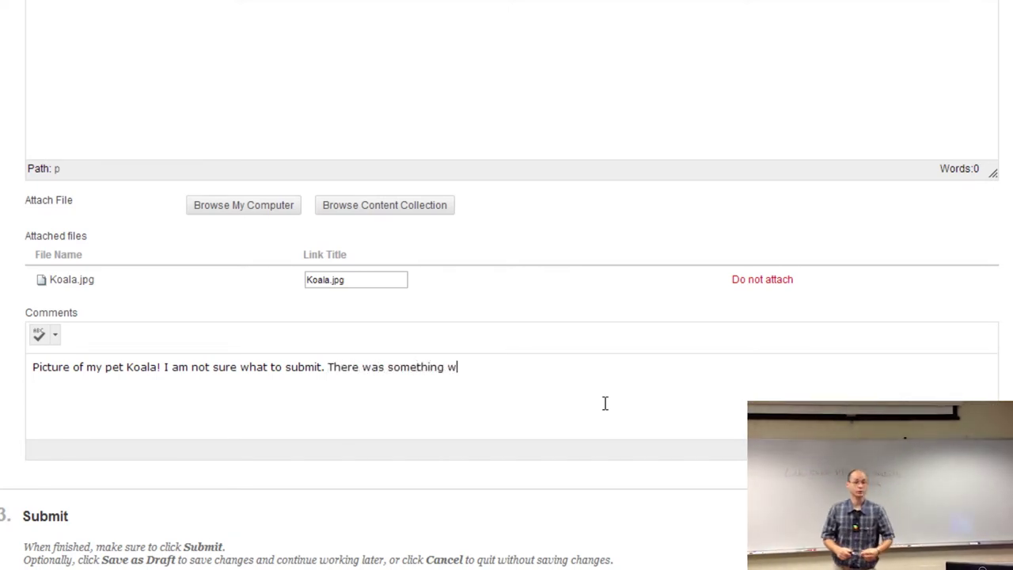
pyautogui.write('rong')
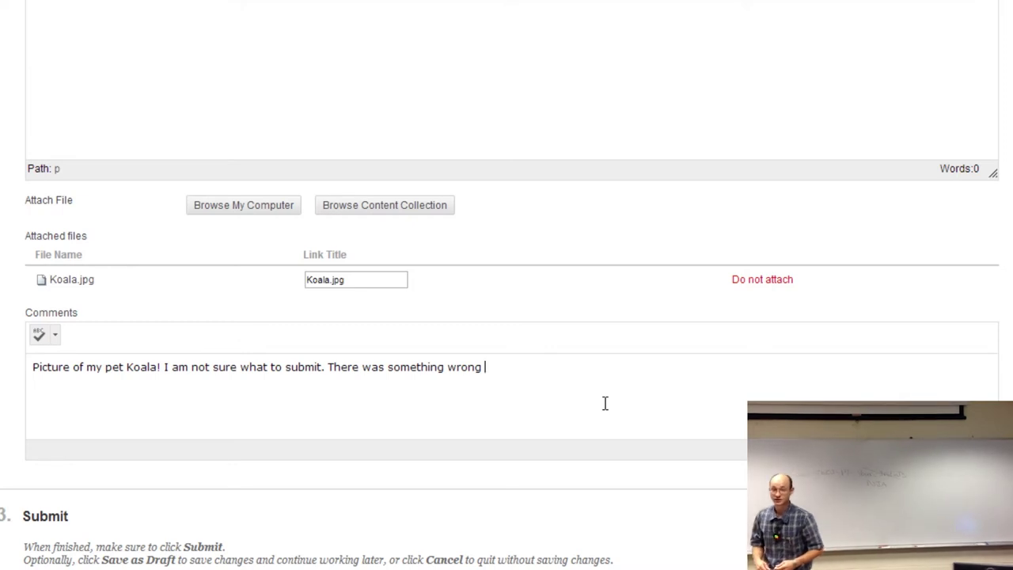
pyautogui.write(' with ')
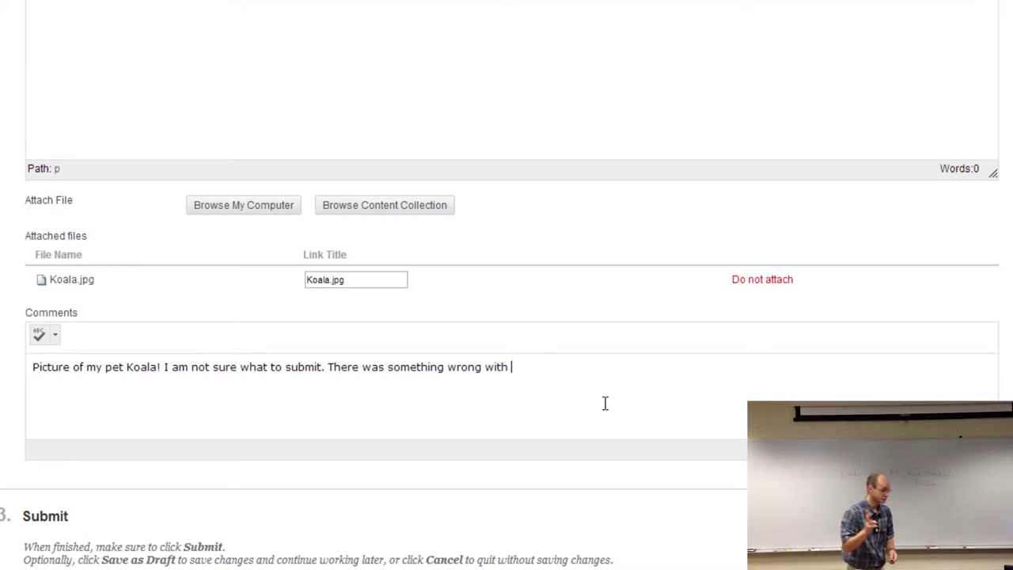
pyautogui.write('step numbe')
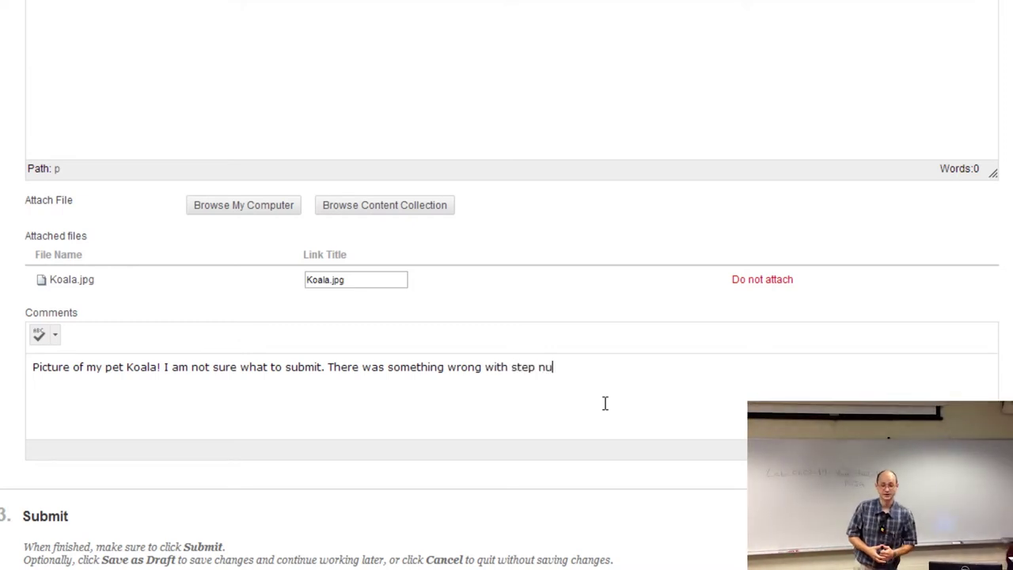
pyautogui.write('r 5.')
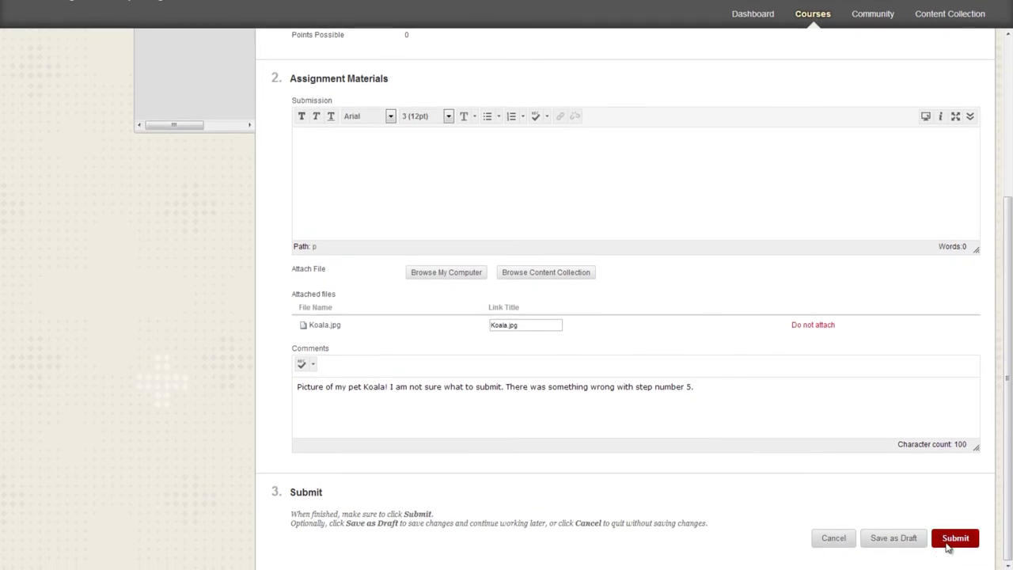
# Submit the Intro to Packet Tracer assignment with Koala.jpg and the comment.
pyautogui.click(950, 545)
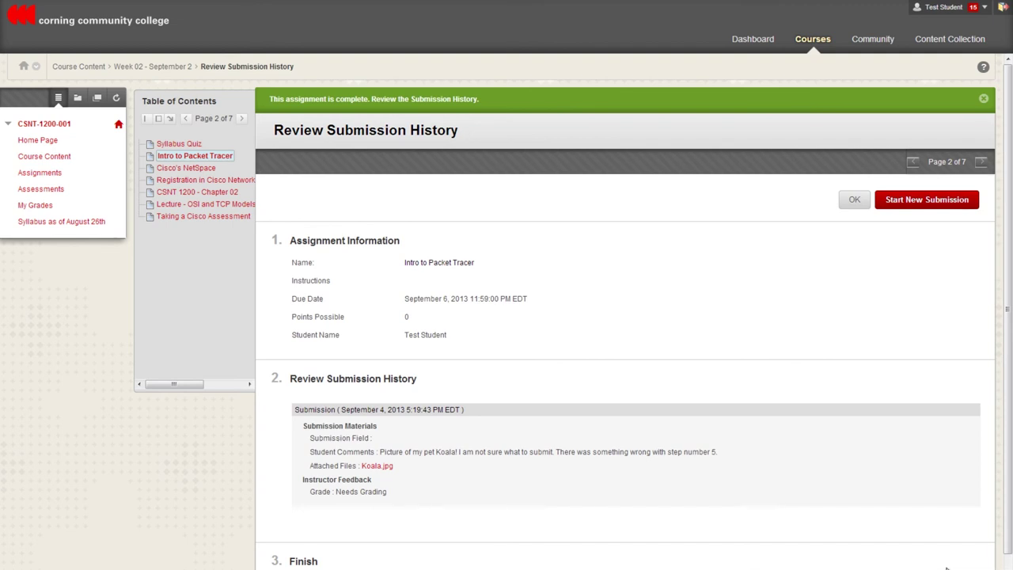
# Confirm the Review Submission History page showing the Needs Grading submission.
pyautogui.click(855, 201)
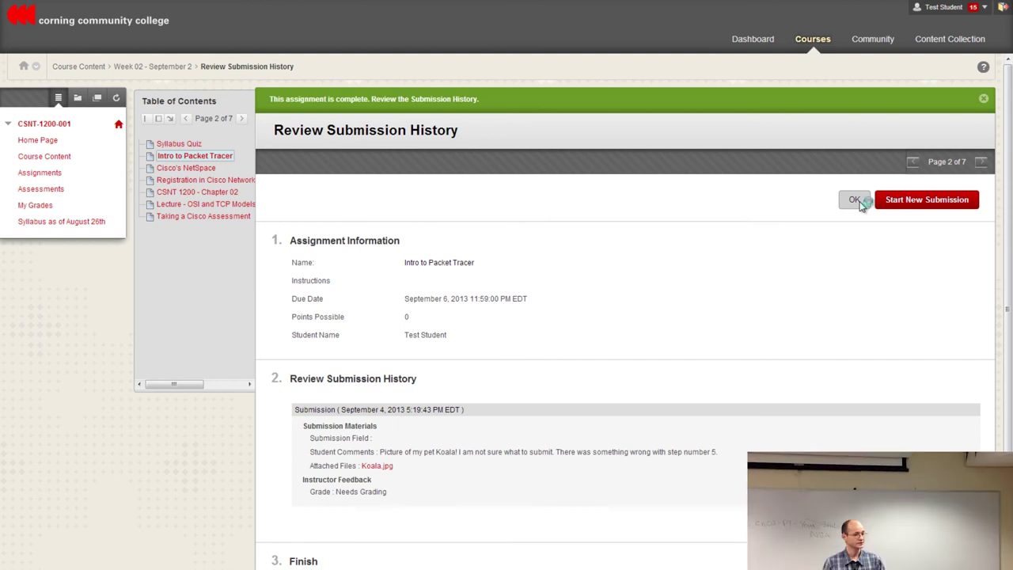